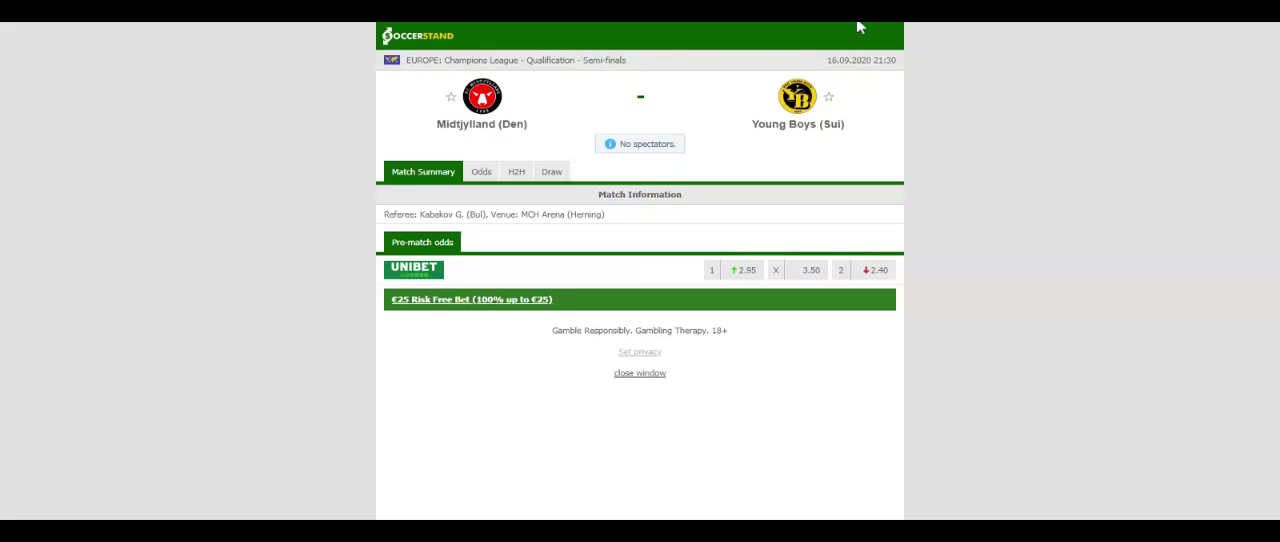
Show the H2H tab with Midtjylland's and Young Boys' last match results
{"action": "left_click", "coordinate": [516, 171]}
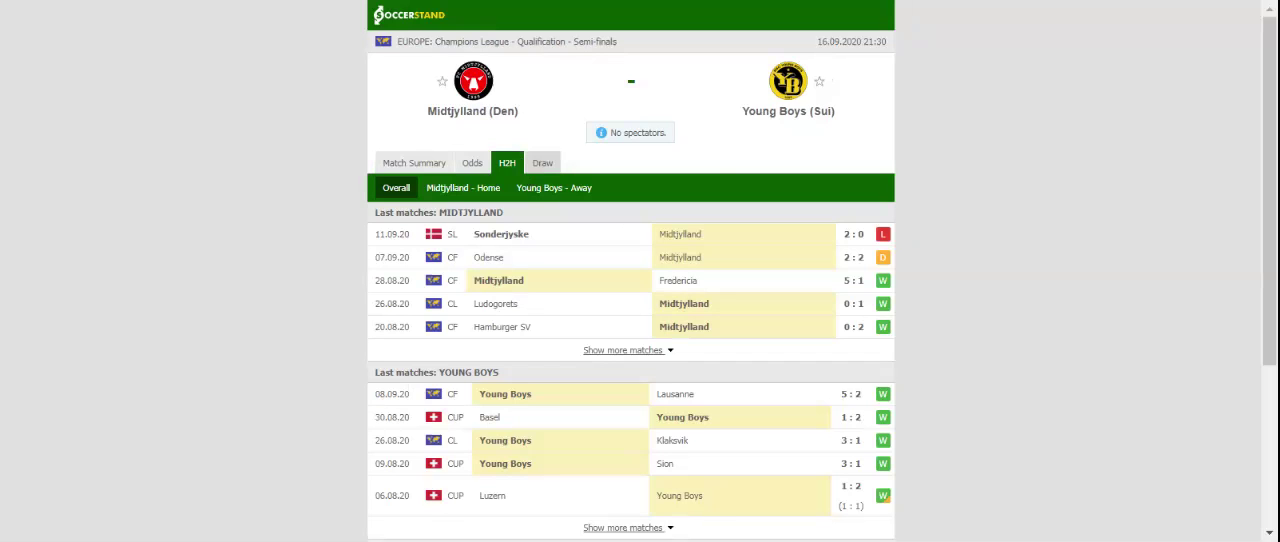
Show the Odds tab with the bookmakers' full-time 1X2 odds table
{"action": "left_click", "coordinate": [472, 163]}
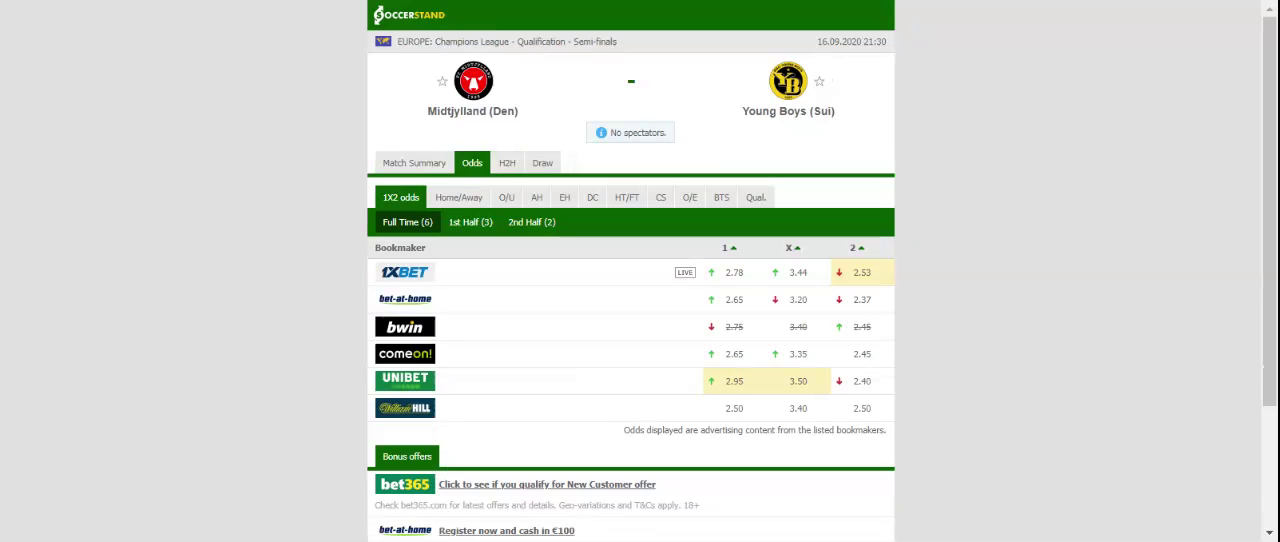
Switch the odds view to the EH sub-tab listing European Handicap odds
{"action": "left_click", "coordinate": [563, 197]}
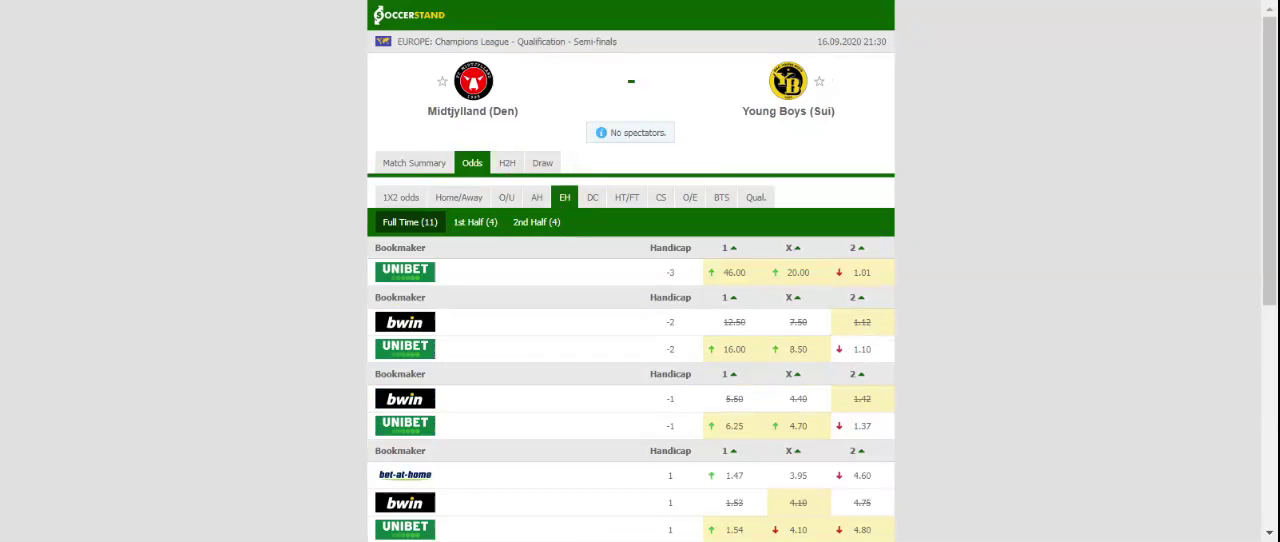